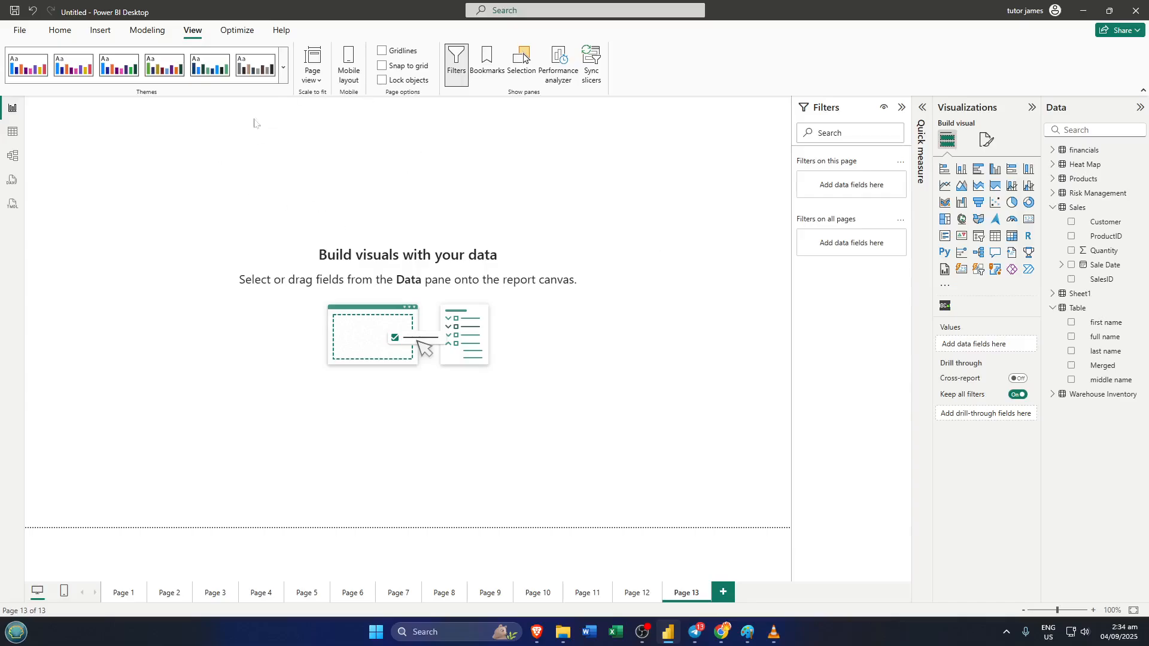
left_click(21, 30)
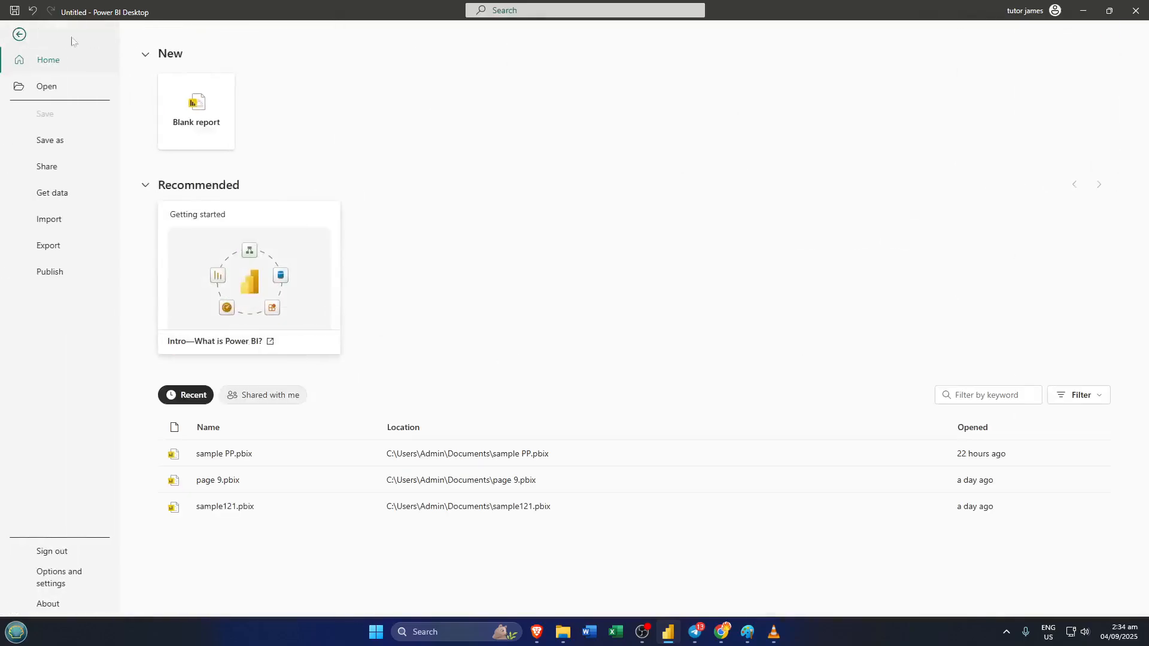
left_click(7, 38)
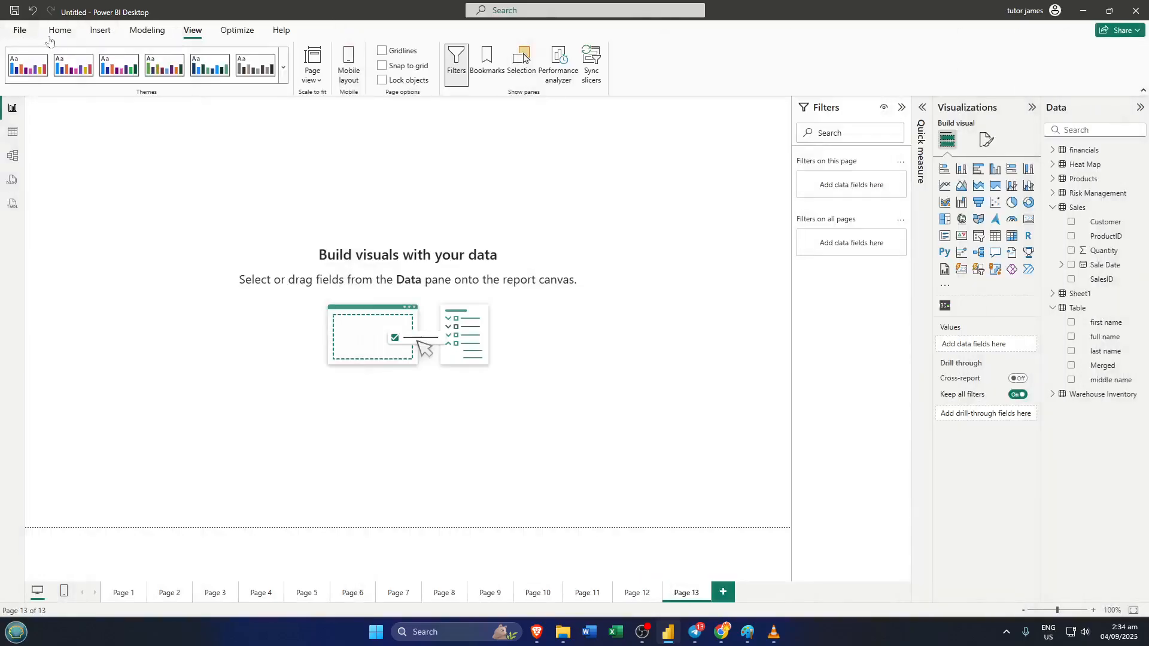
left_click(98, 33)
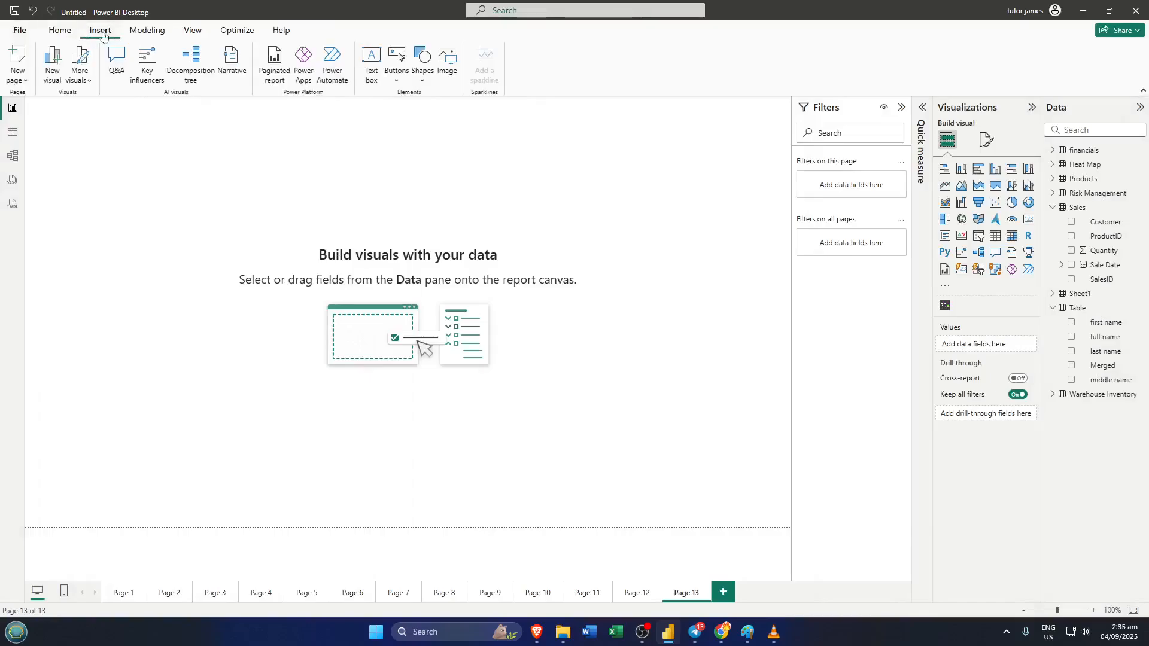
left_click(69, 36)
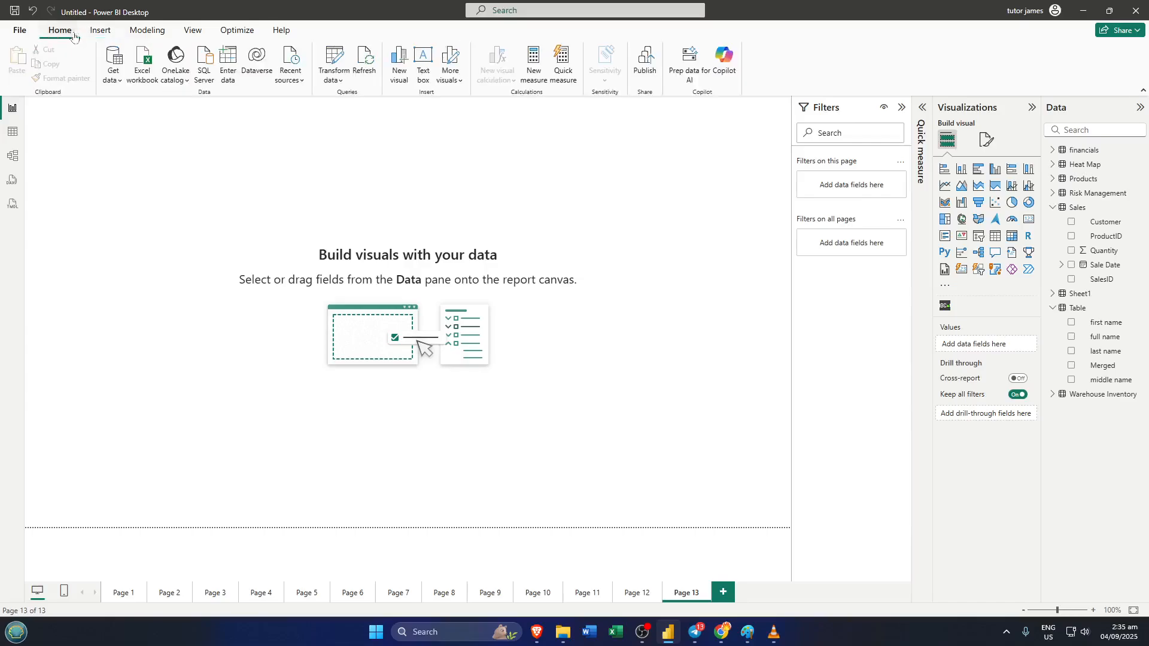
left_click(110, 33)
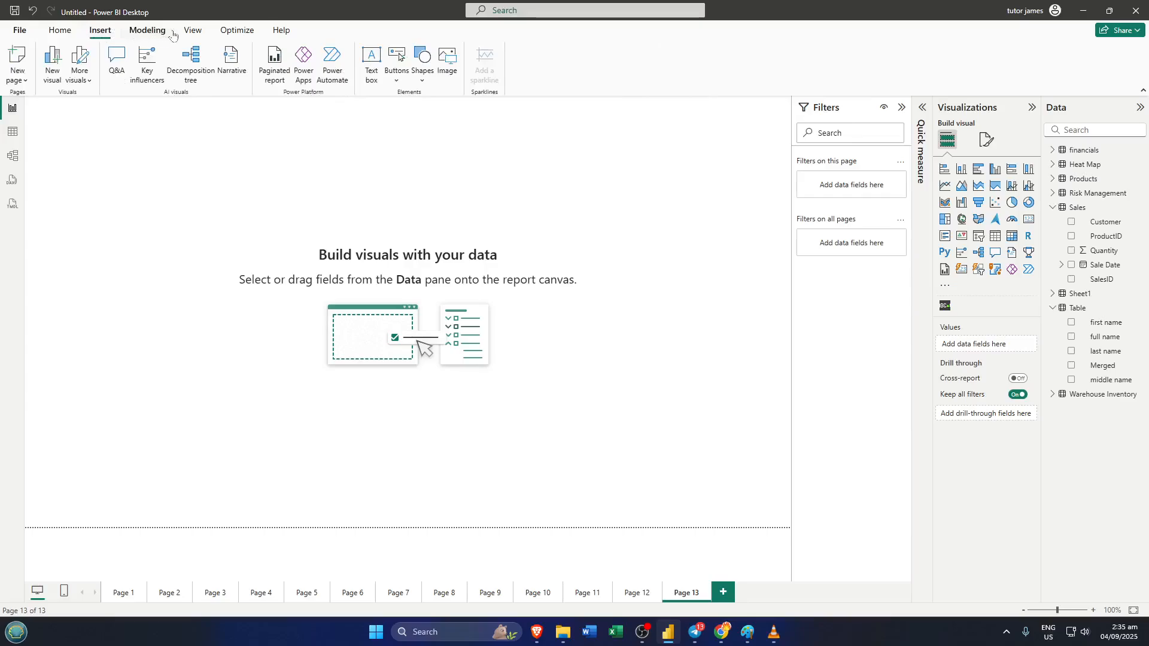
left_click(202, 35)
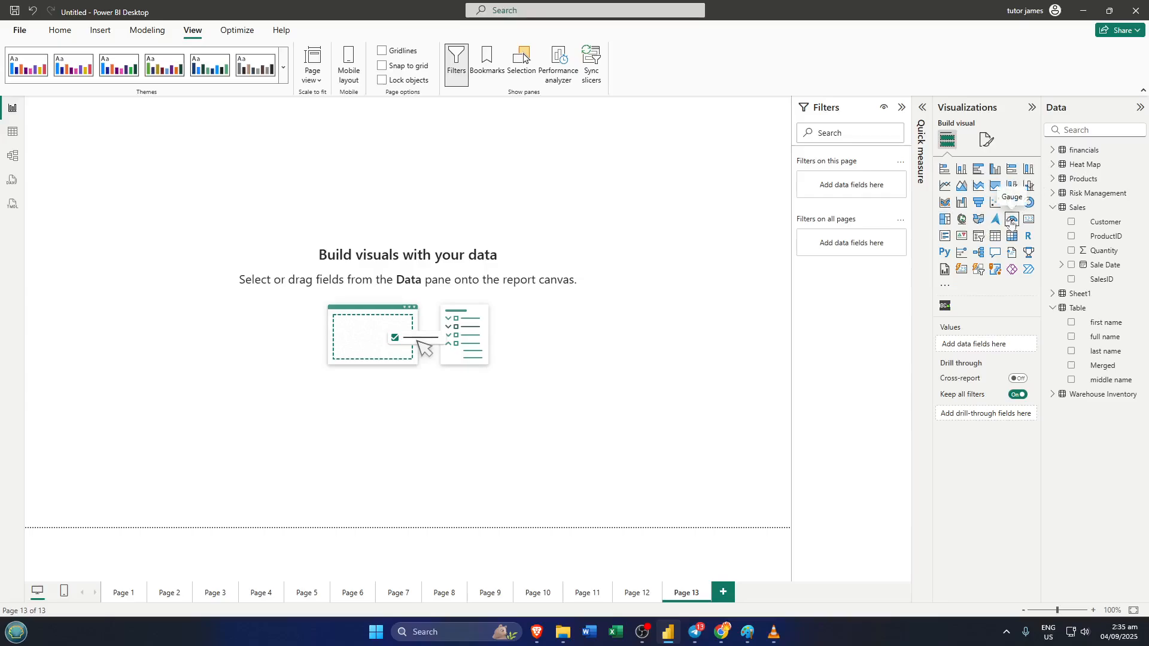
Step: Insert a clustered column chart on Page 13, enlarge it to fill most of the canvas and center it
left_click(997, 171)
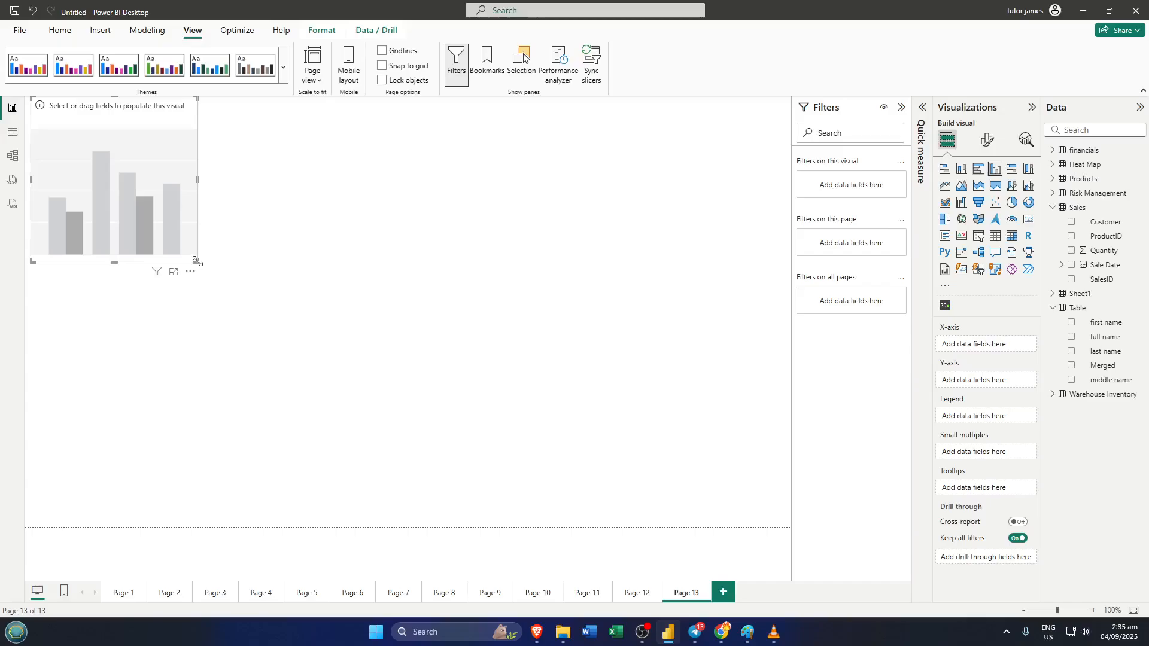
left_click_drag(196, 262, 680, 472)
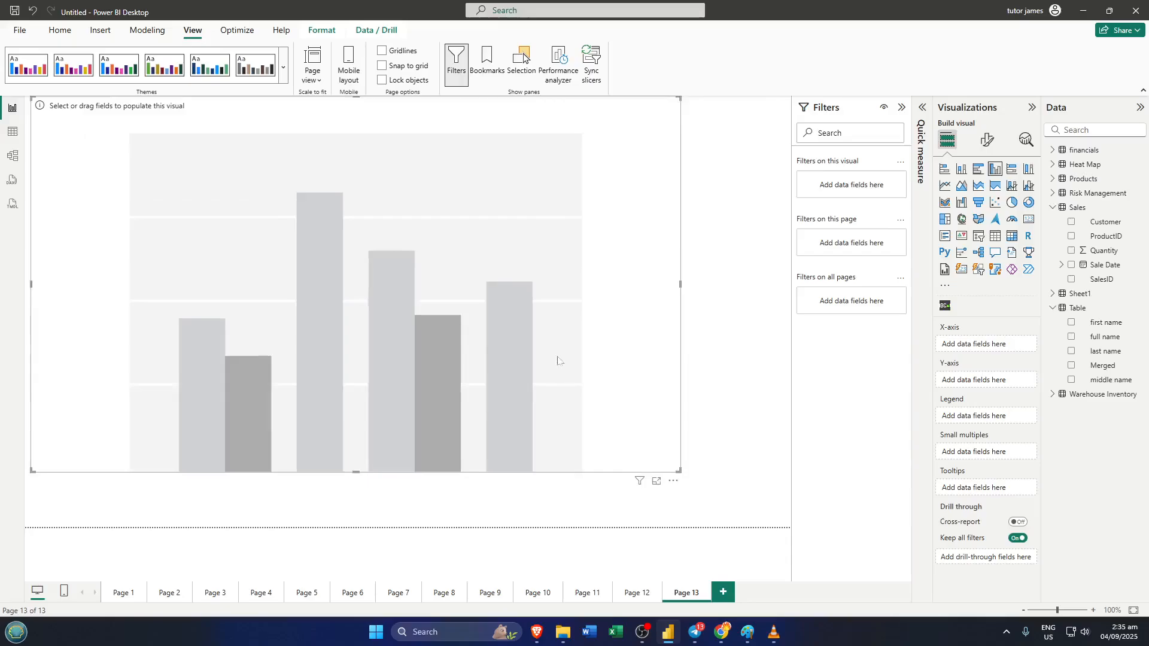
left_click_drag(558, 360, 631, 382)
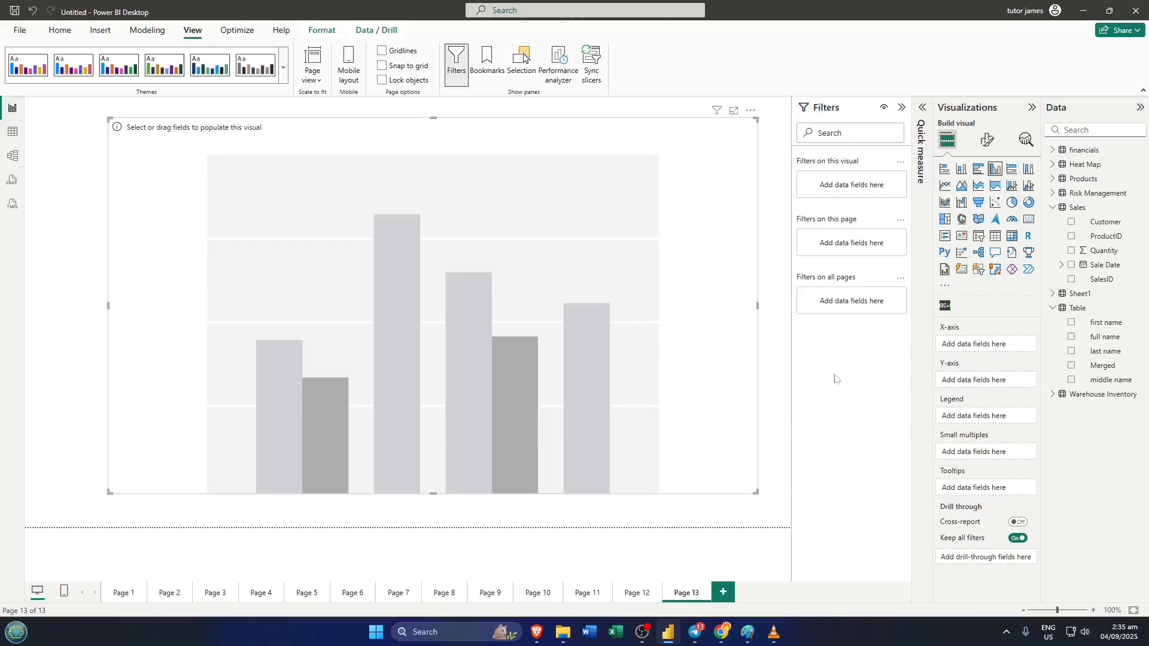
Step: Add the Customer, ProductID, Quantity and Sale Date fields from the Sales table to the column chart
left_click(1071, 222)
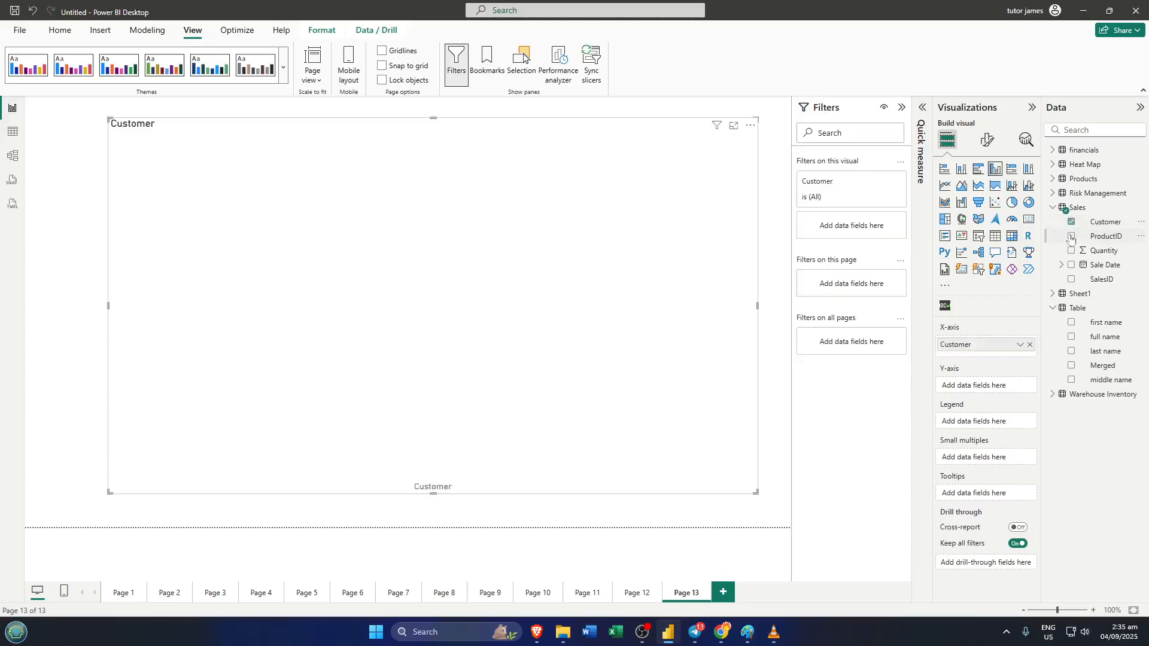
left_click(1071, 236)
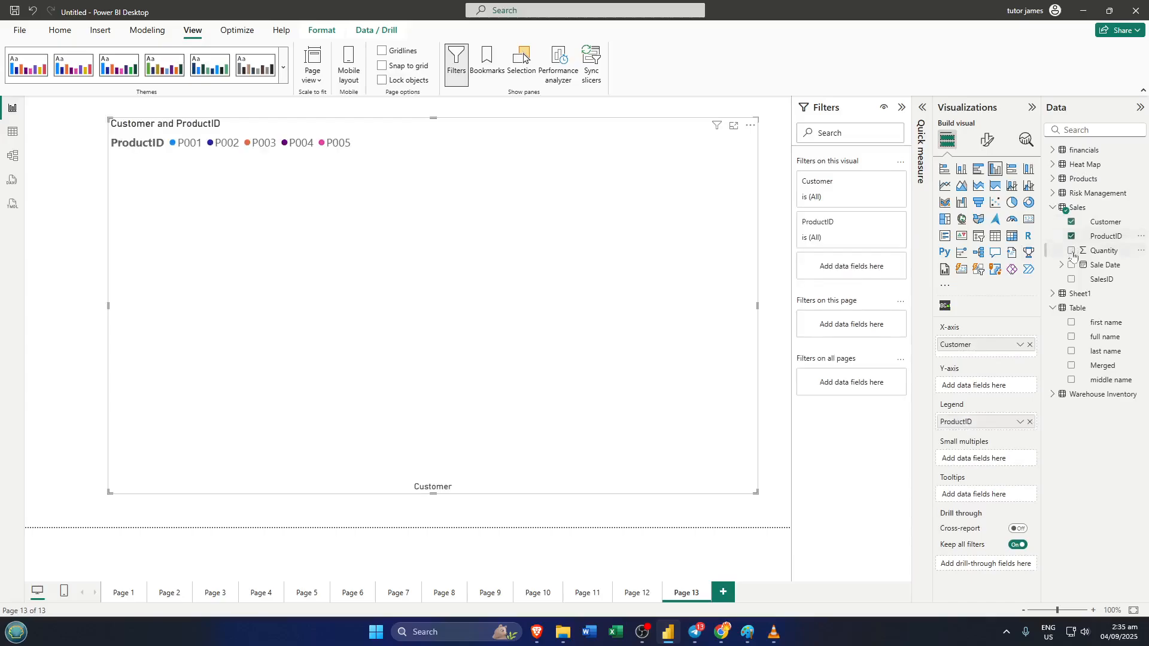
left_click(1072, 252)
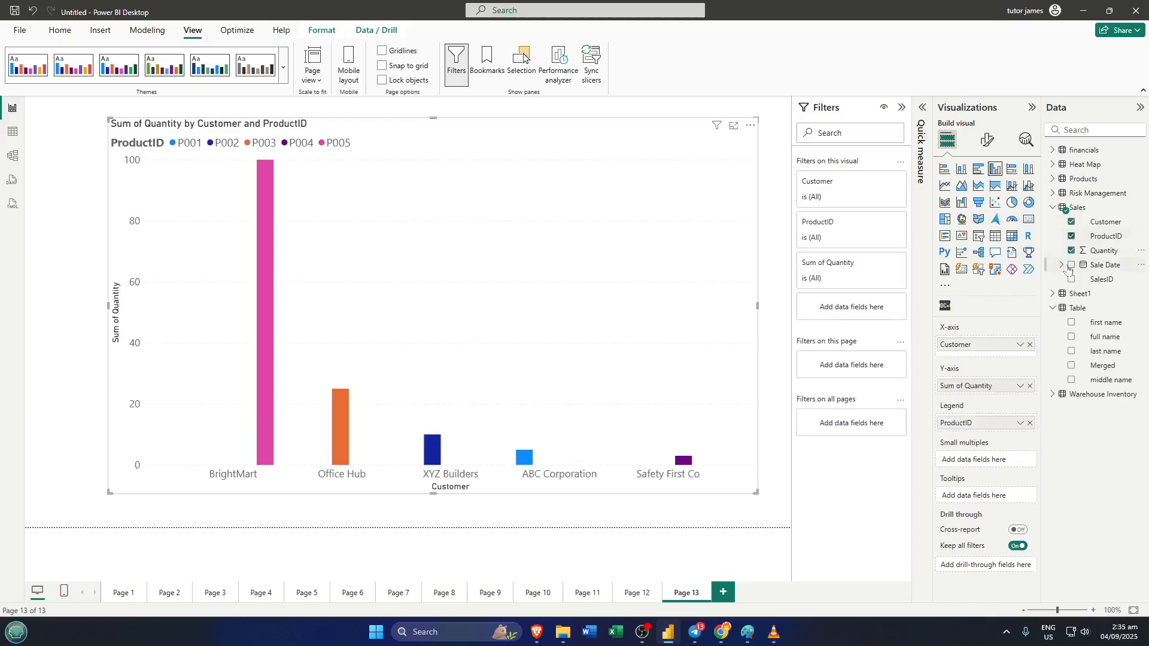
left_click(1071, 265)
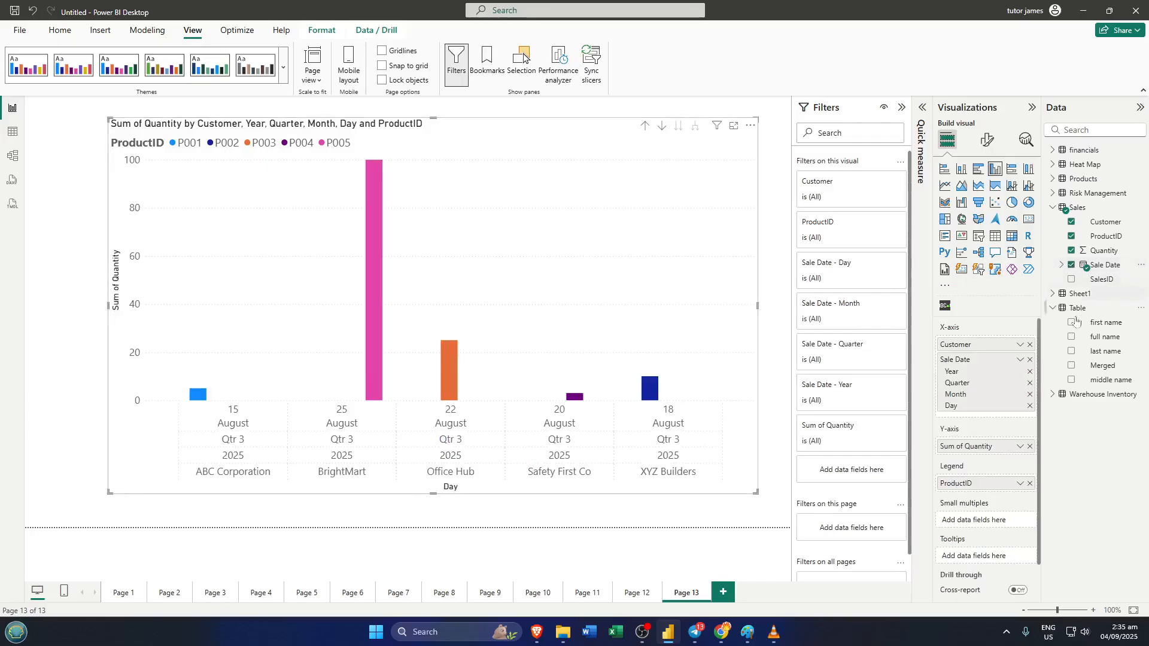
Step: Try splitting the column chart into small multiples by SalesID, and remove that field again
scroll(986, 463, "down", 1)
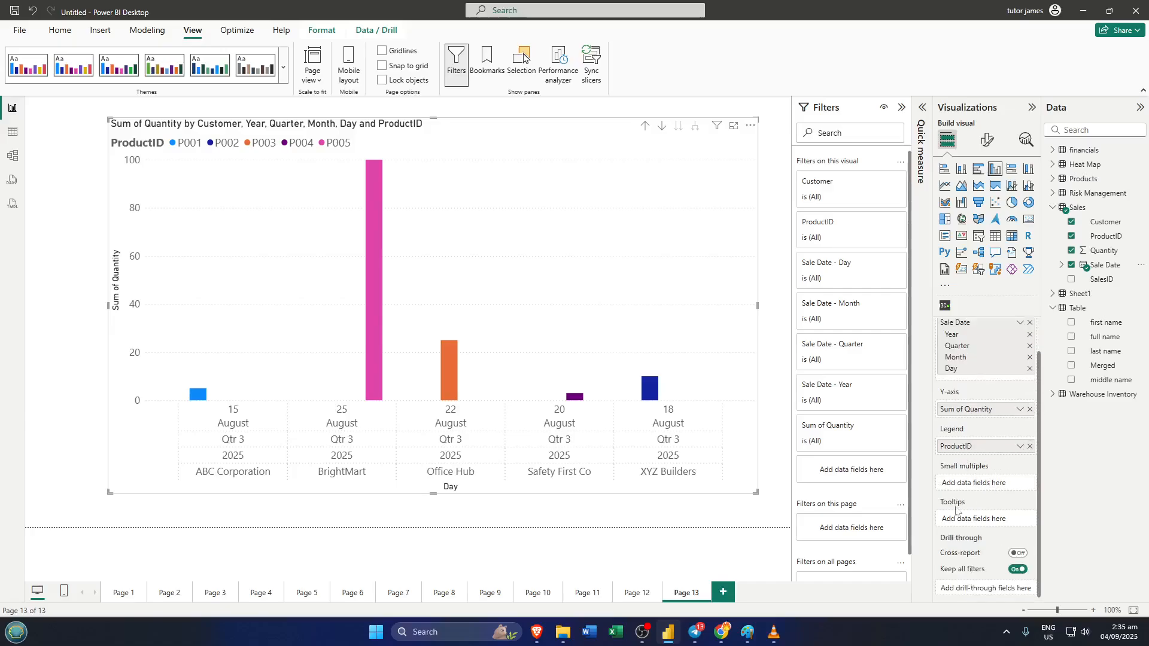
scroll(987, 476, "up", 1)
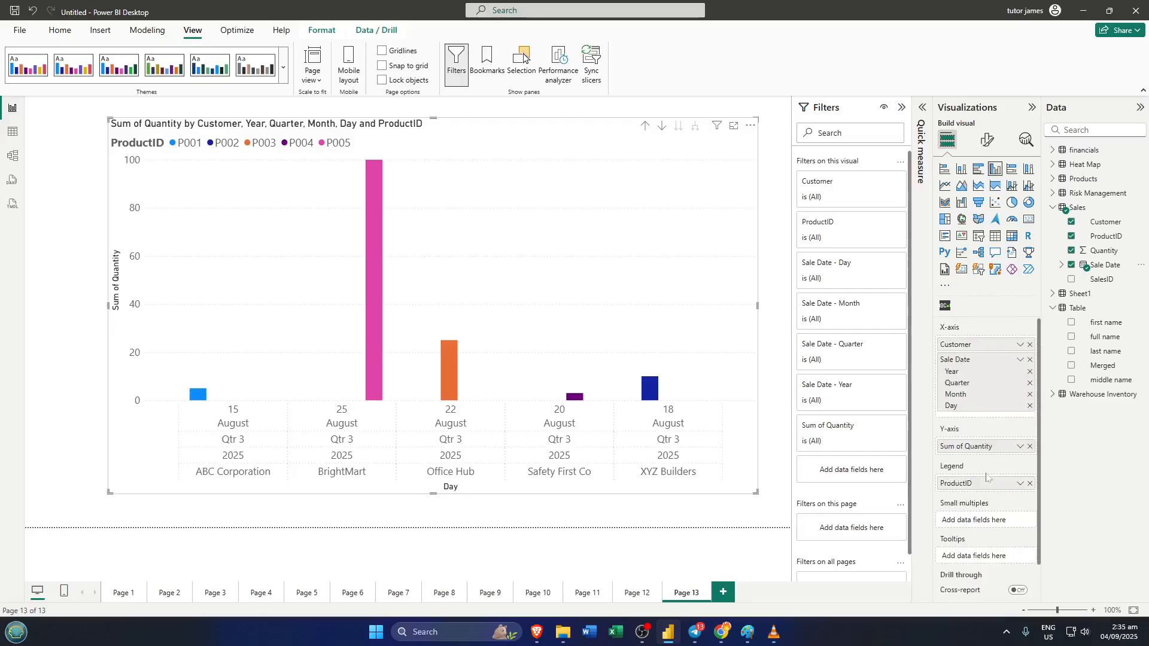
scroll(986, 477, "down", 1)
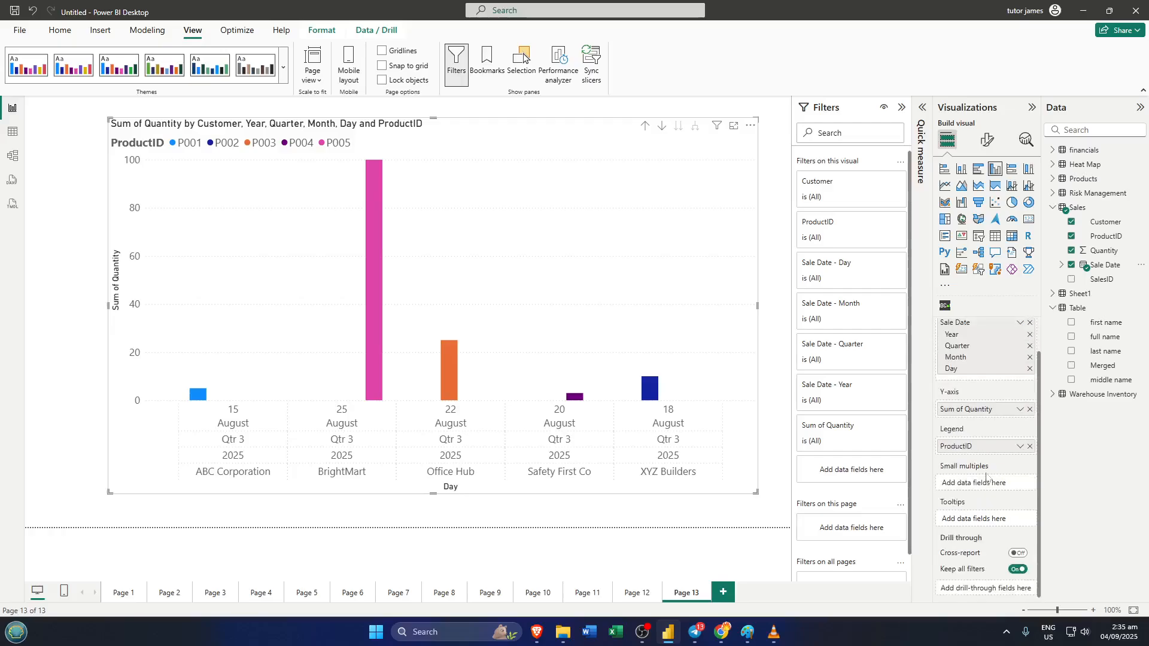
left_click(1072, 279)
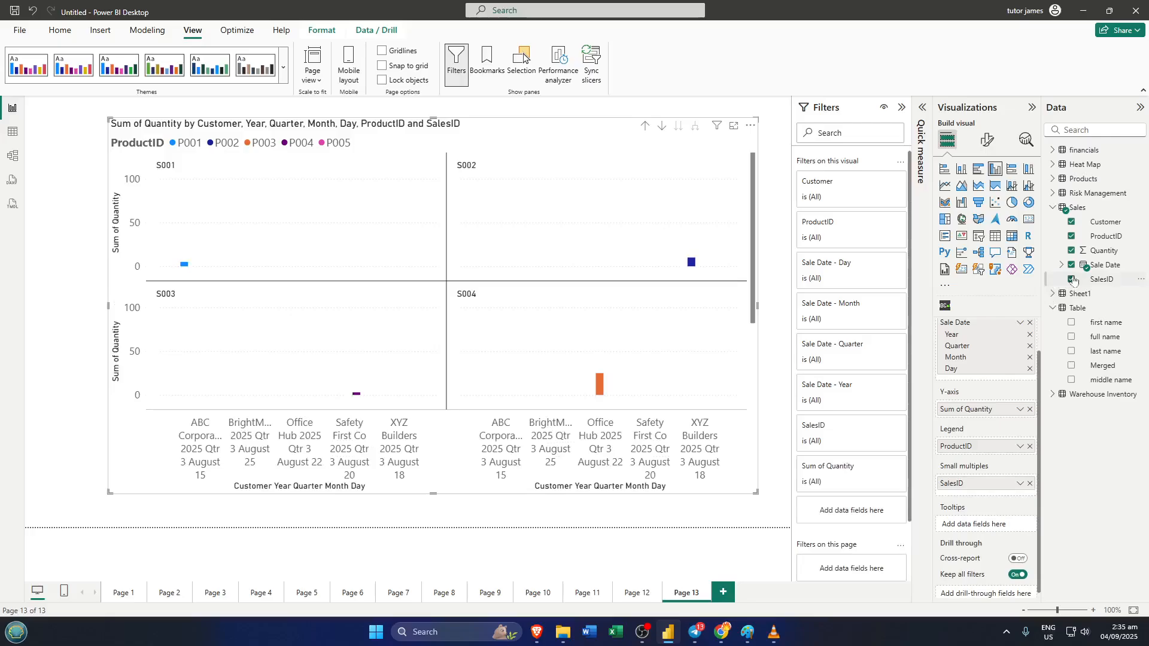
left_click(1072, 279)
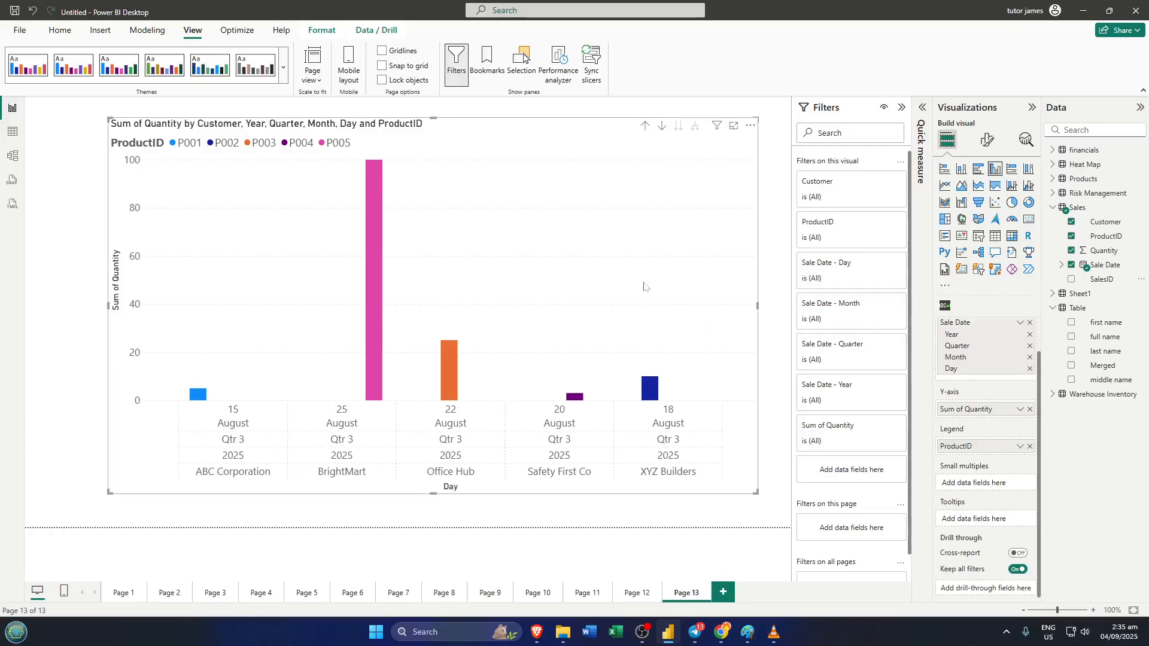
Step: Format the chart's X-axis values with the pink theme color
left_click(988, 147)
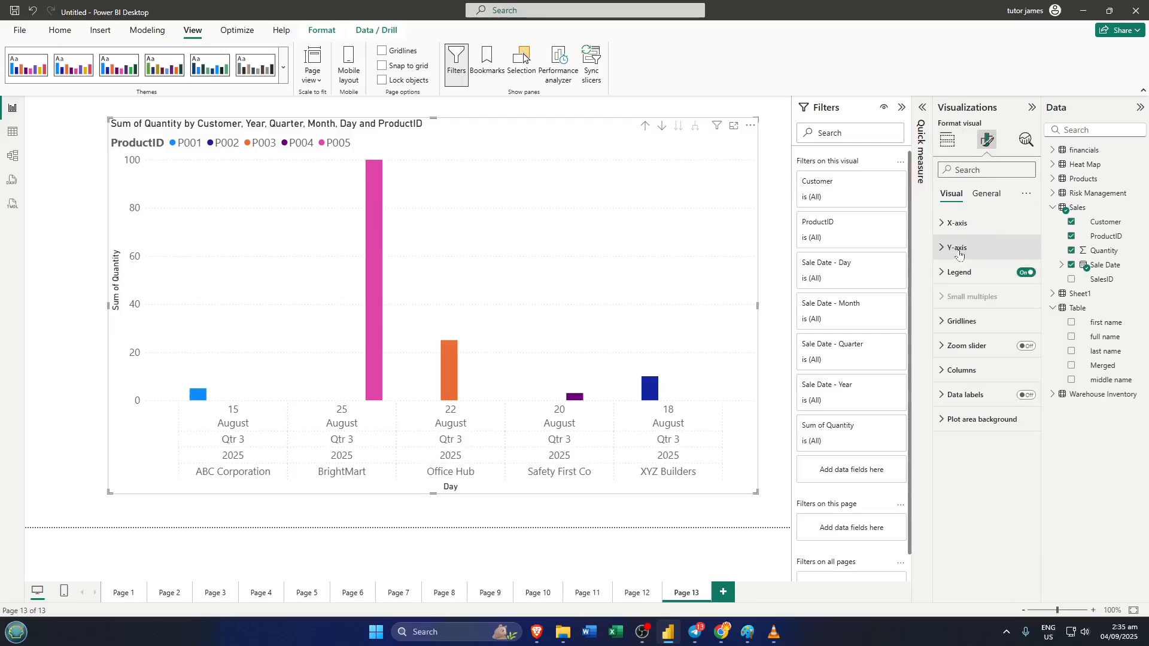
left_click(940, 227)
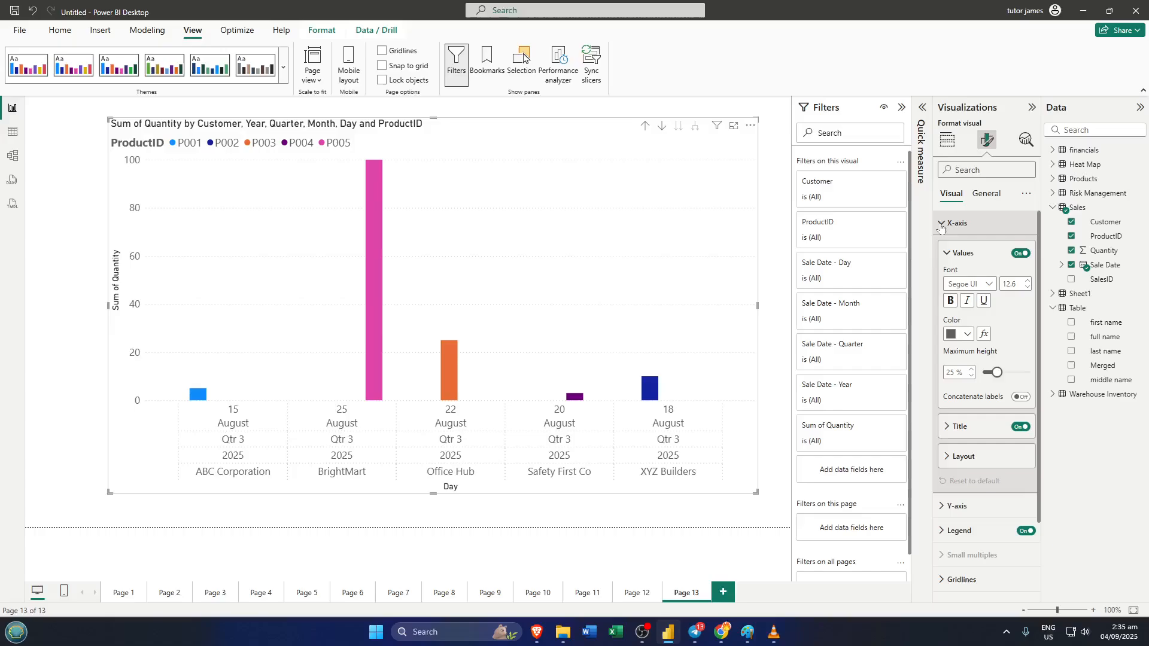
left_click(968, 335)
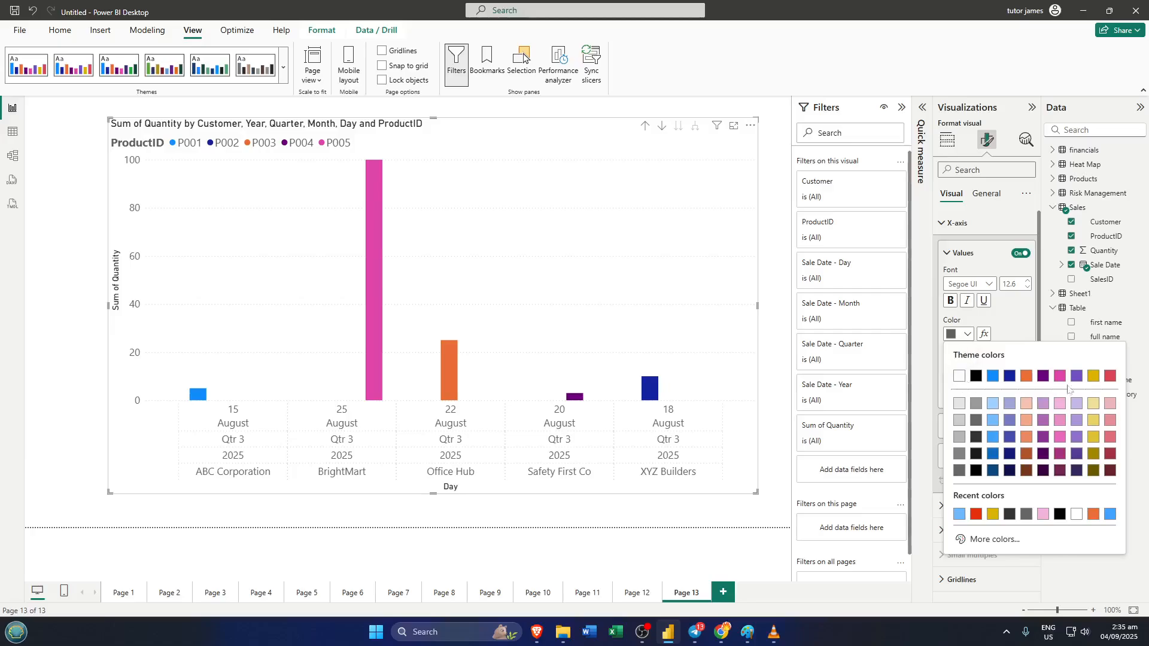
left_click(1061, 377)
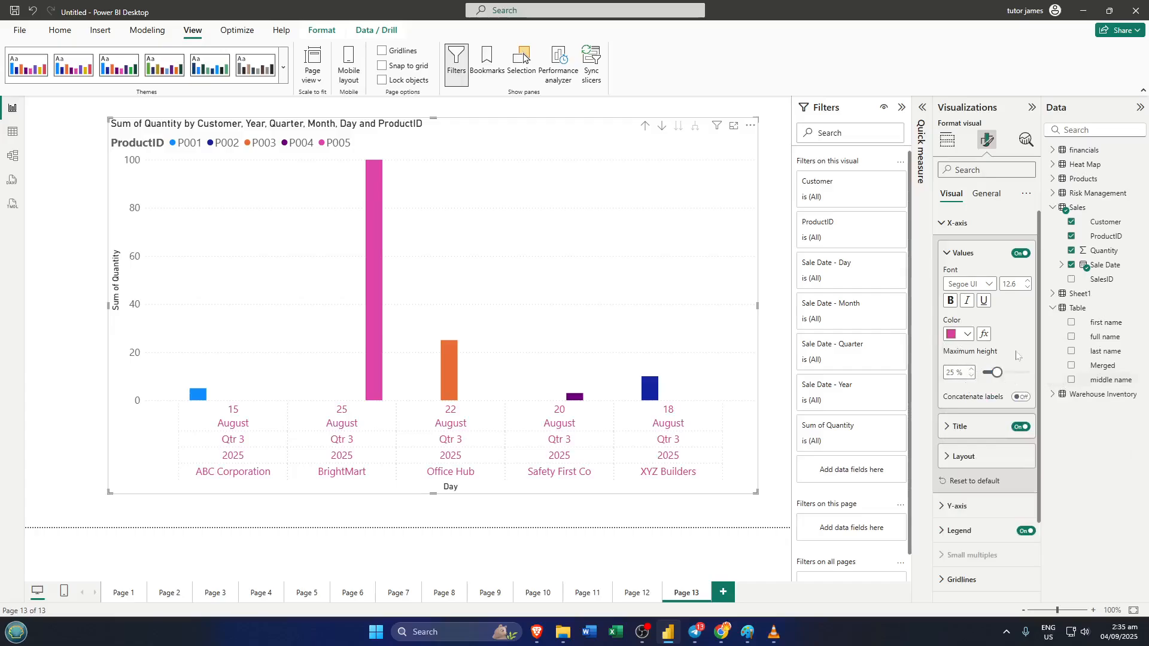
Step: Set the X-axis layout's minimum category width to 111 px
scroll(1010, 355, "down", 1)
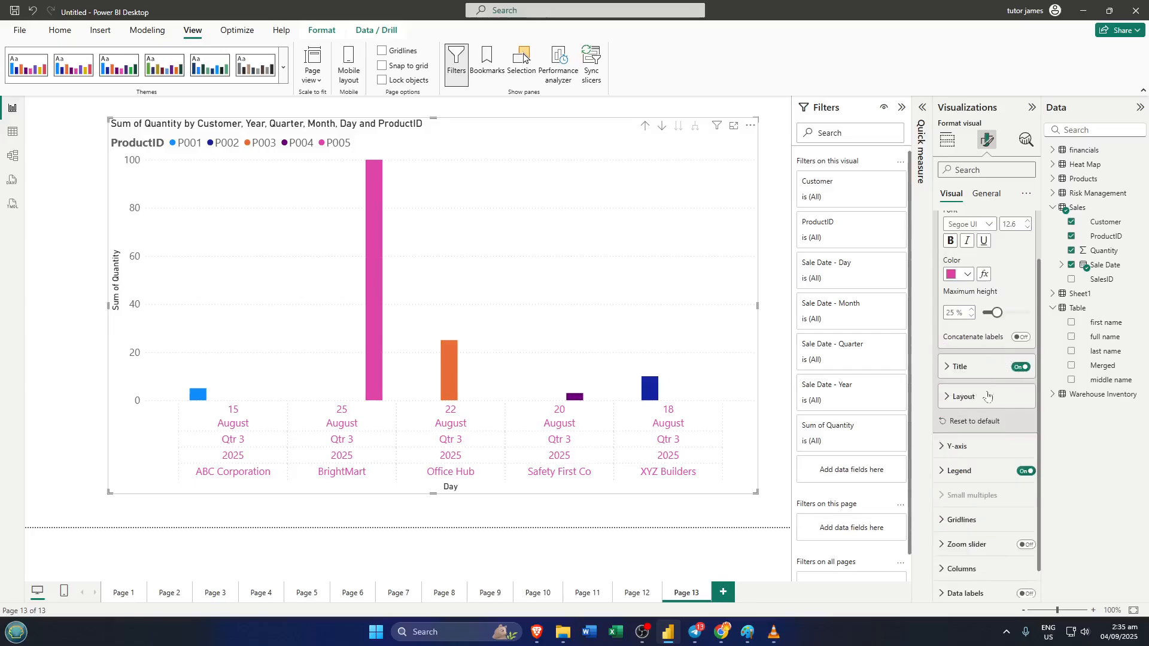
left_click(958, 397)
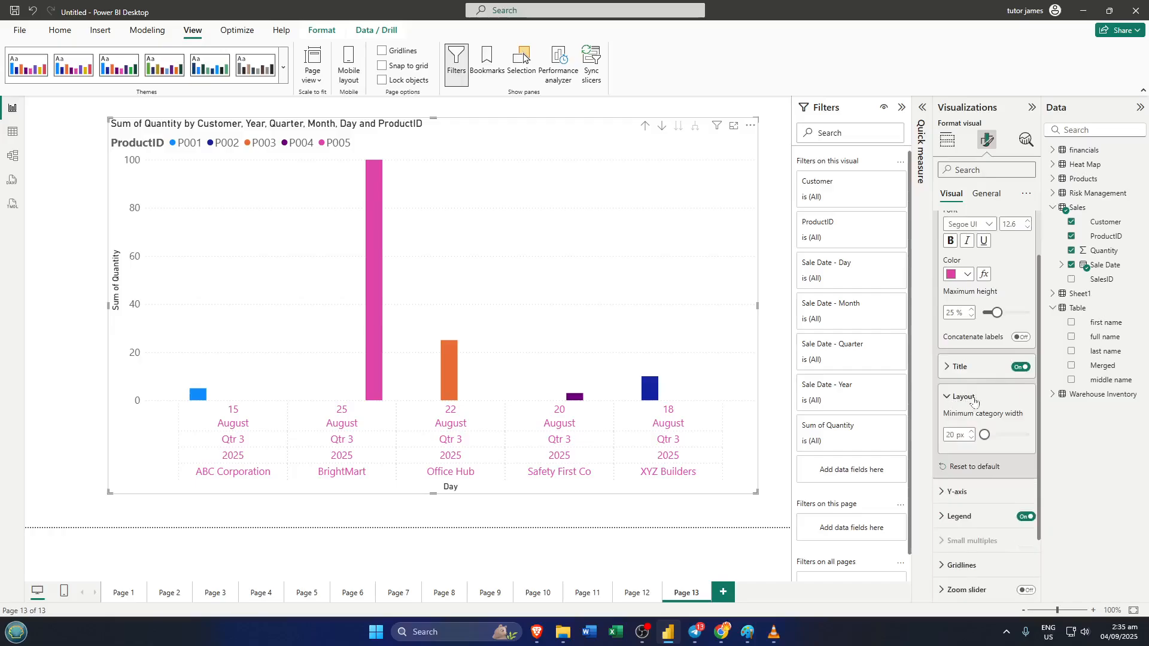
scroll(982, 406, "down", 1)
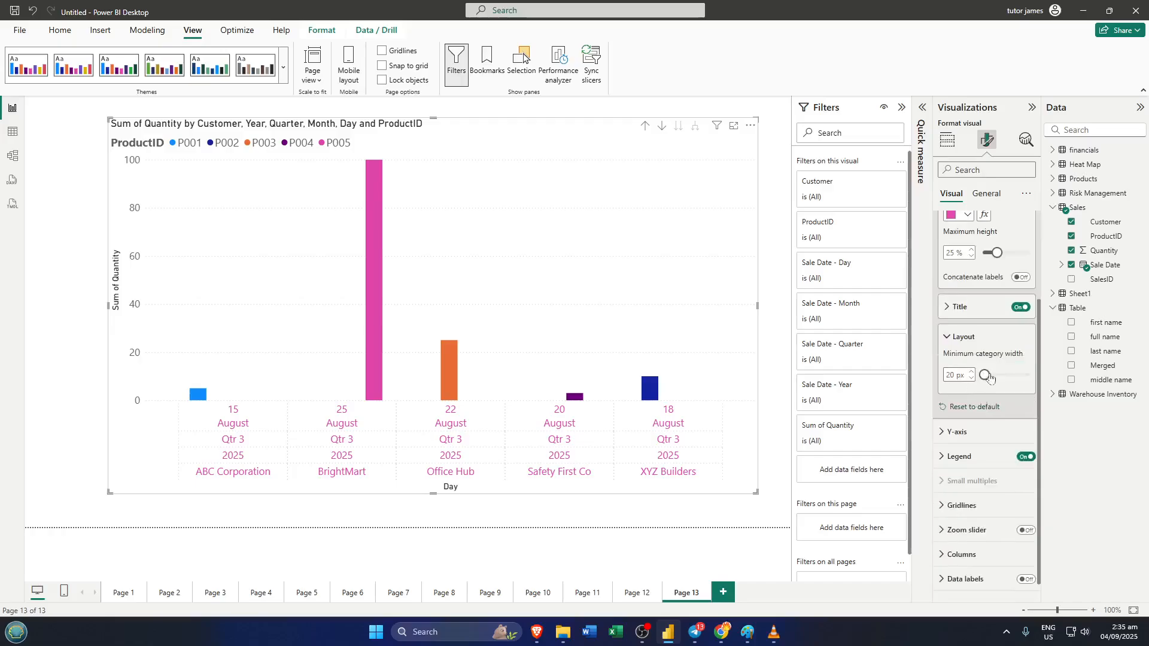
mouse_move(990, 377)
left_mouse_down()
mouse_move(1032, 383)
mouse_move(1011, 386)
left_mouse_up()
scroll(984, 344, "up", 1)
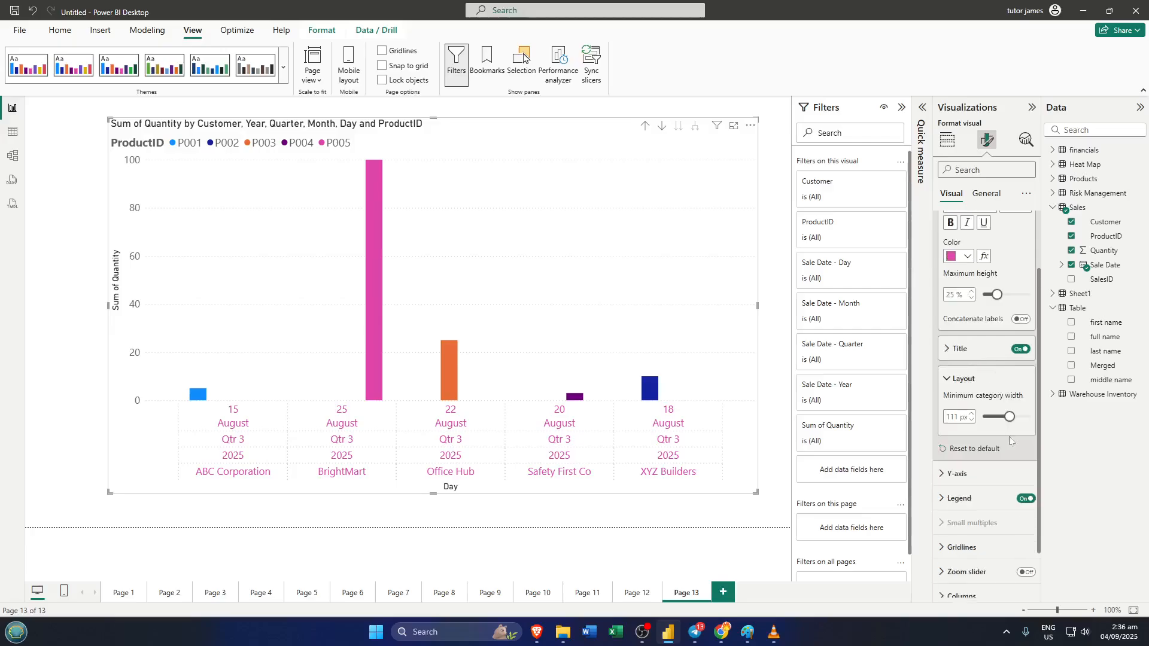
Step: Turn on the chart's zoom slider and lower the upper limit of the visible Y-axis range to about 30
scroll(1010, 441, "down", 1)
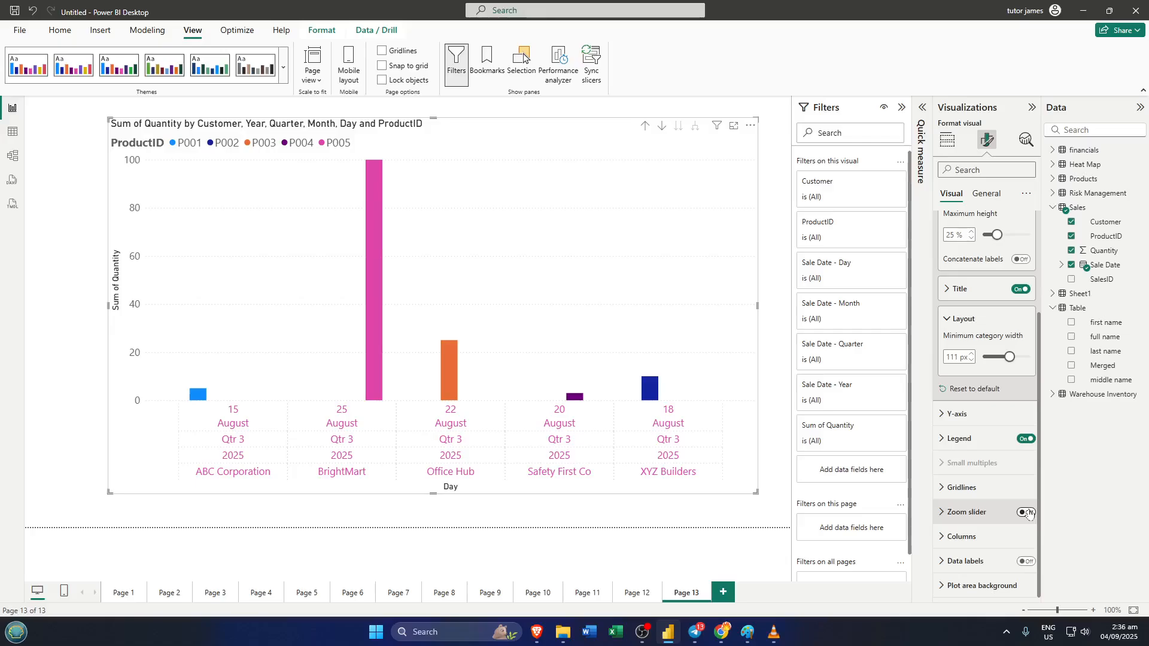
left_click(1026, 513)
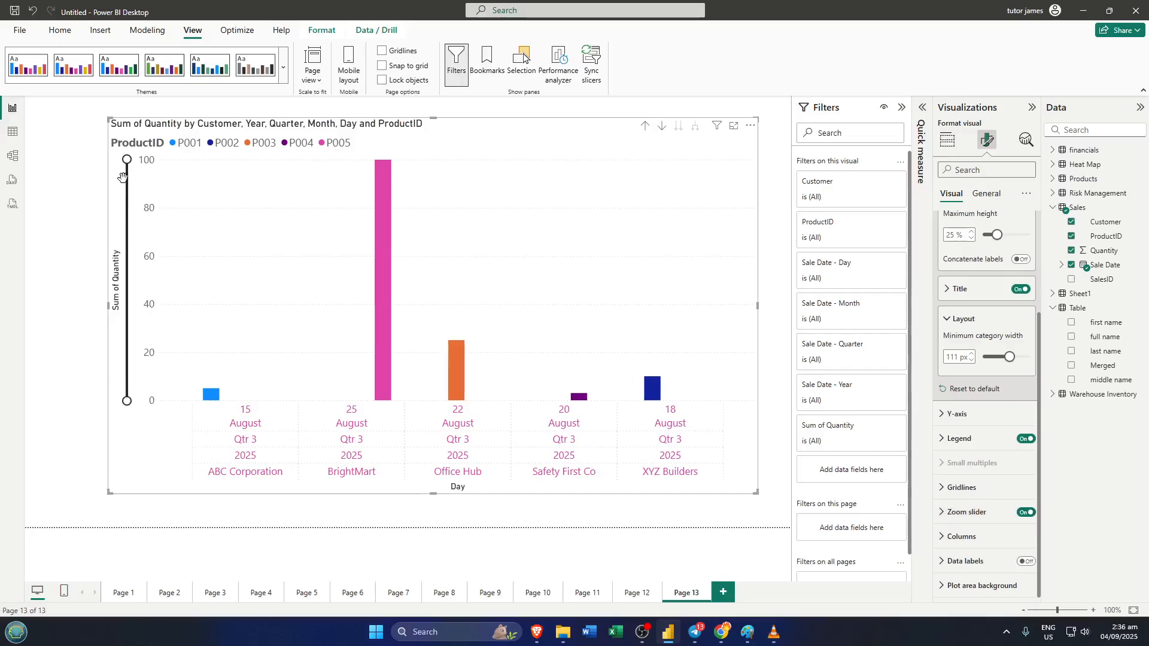
left_click_drag(126, 159, 162, 254)
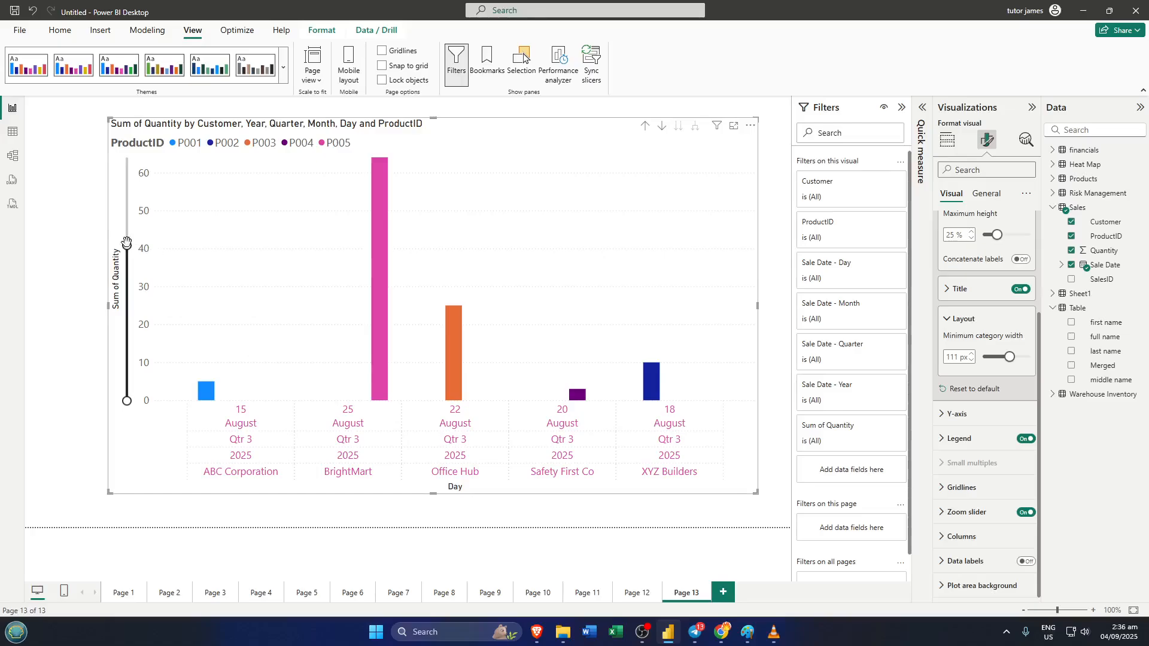
left_click_drag(126, 242, 138, 326)
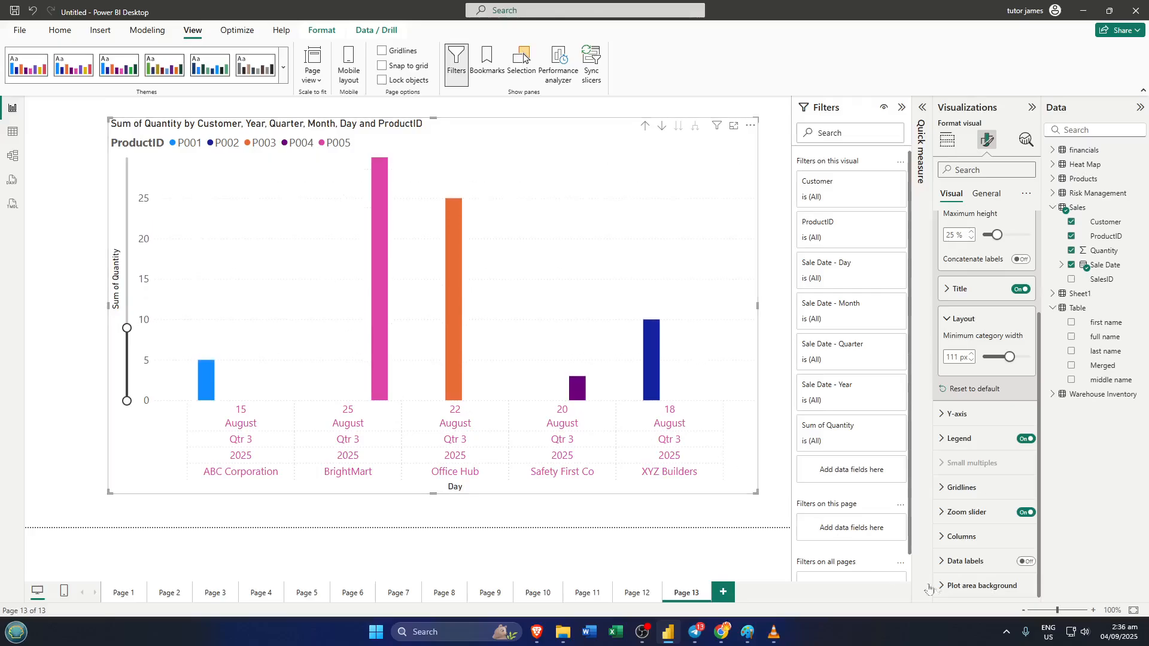
Step: Turn on data labels for the column chart
left_click(1008, 551)
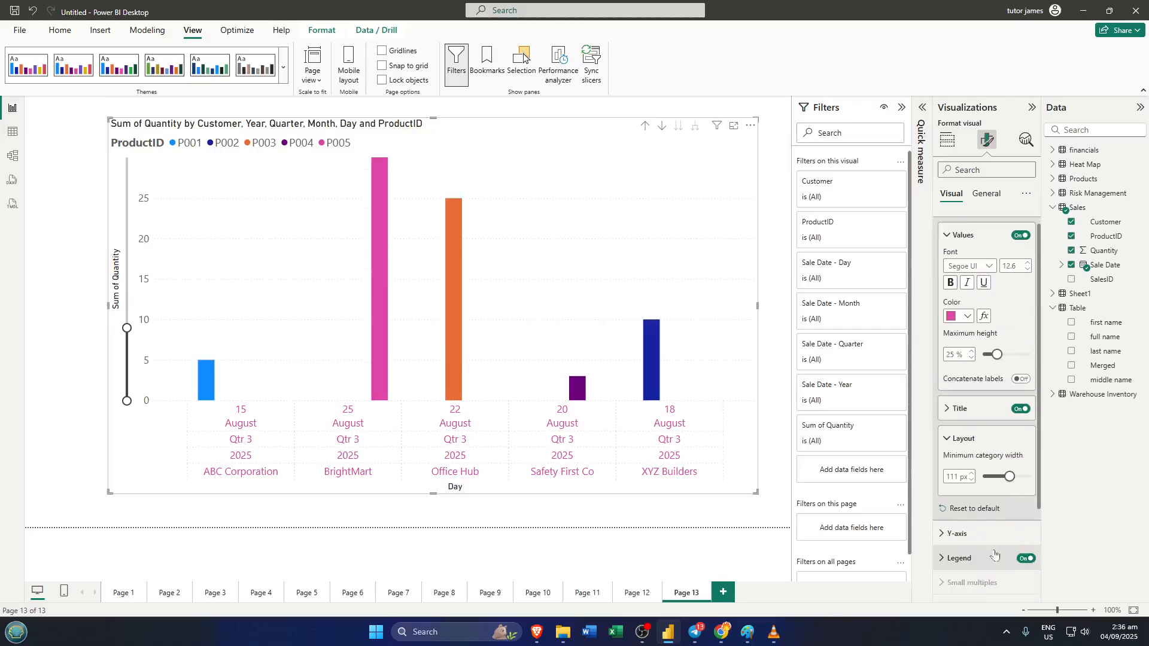
left_click(1004, 527)
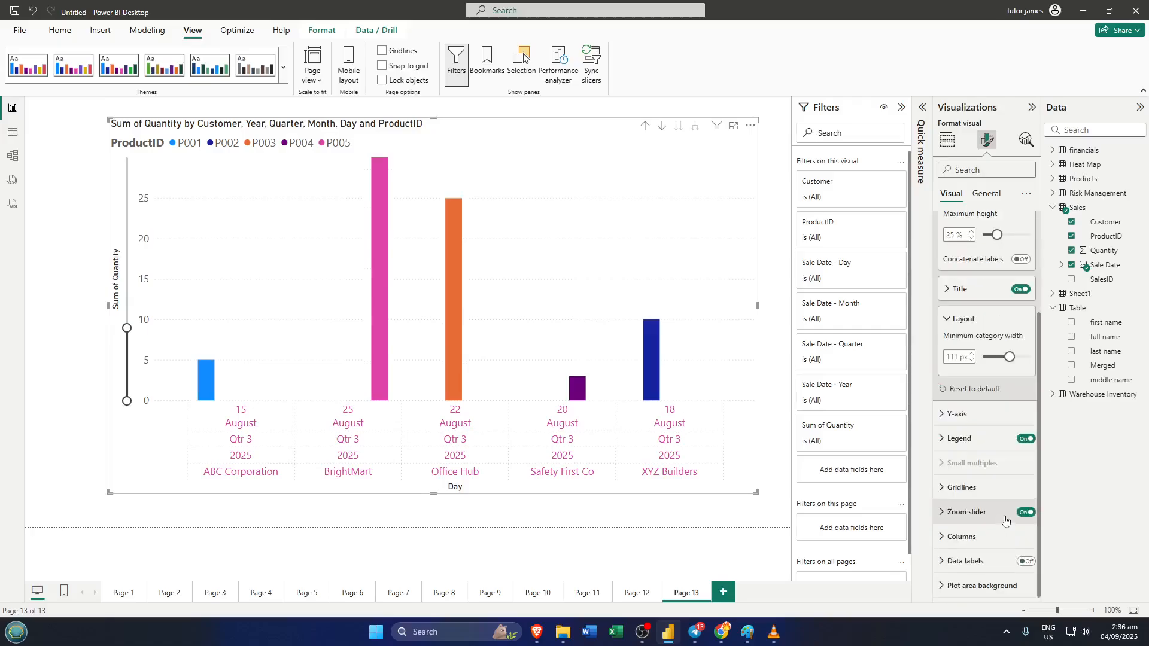
left_click(1019, 563)
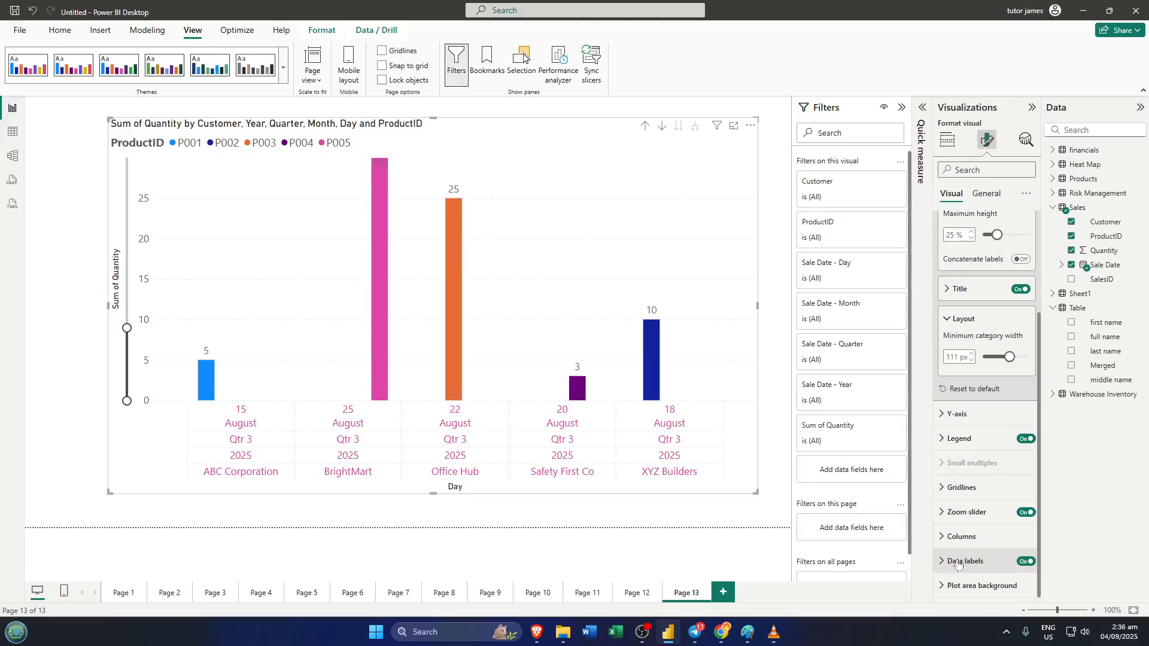